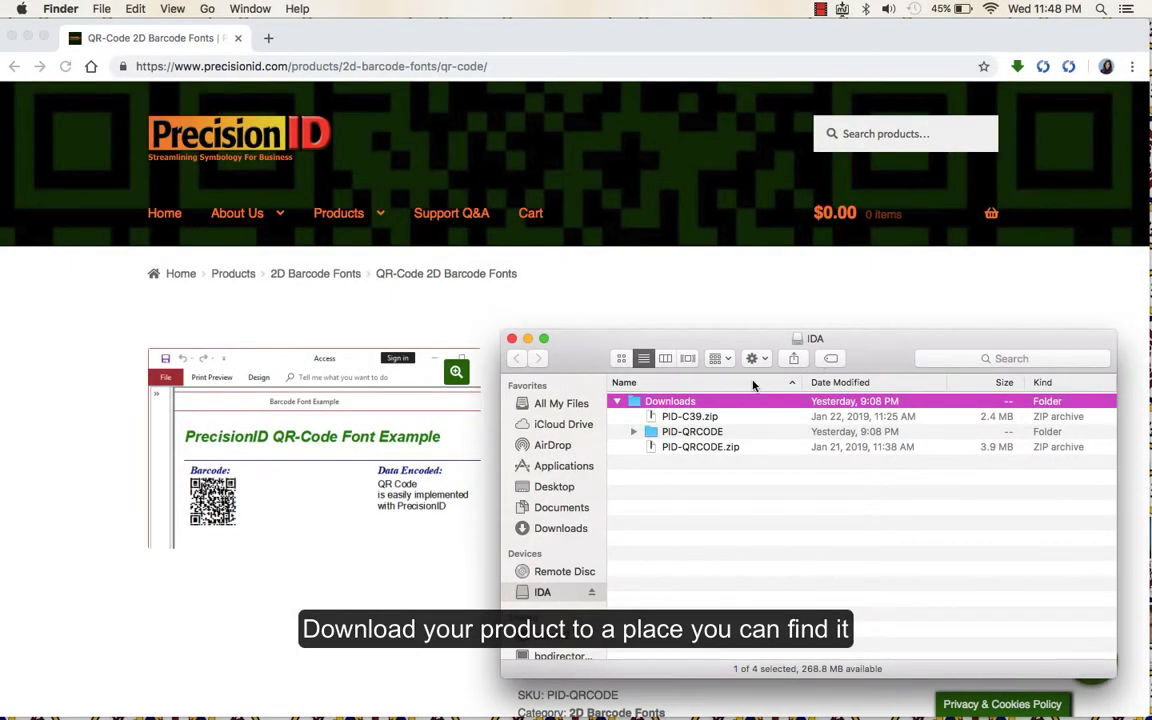
Expand the PID-QRCODE folder and its Fonts subfolder to list the PrecisionID2D font files
click(712, 417)
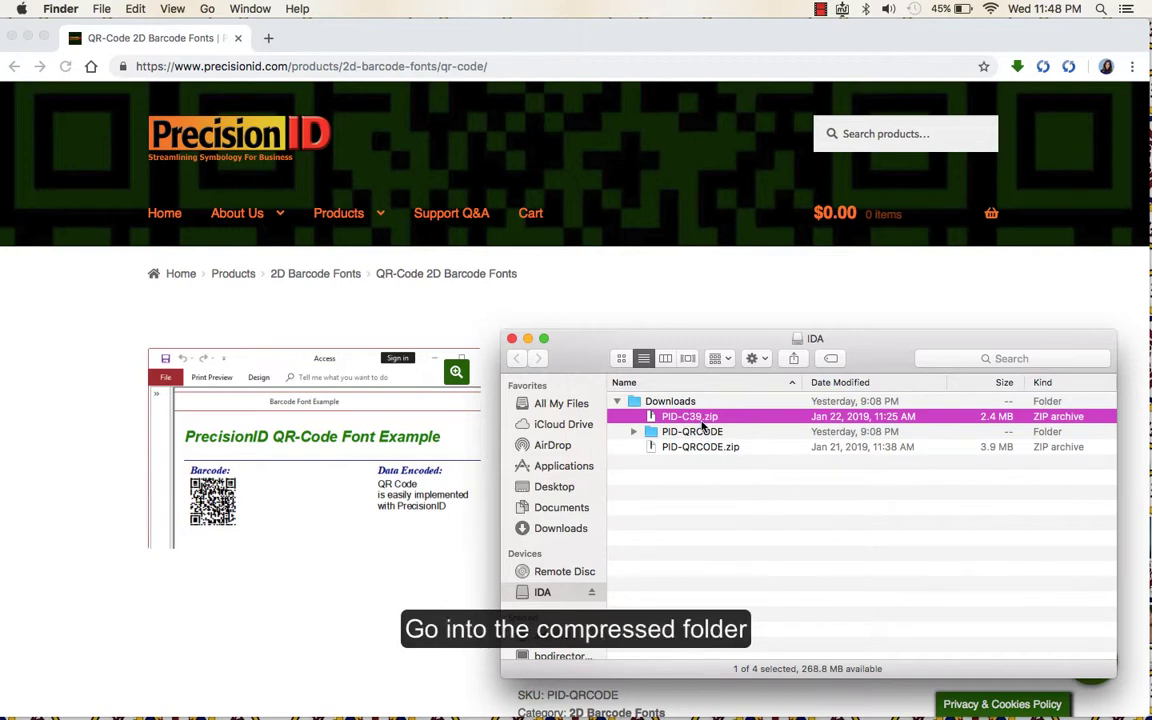
key(Return)
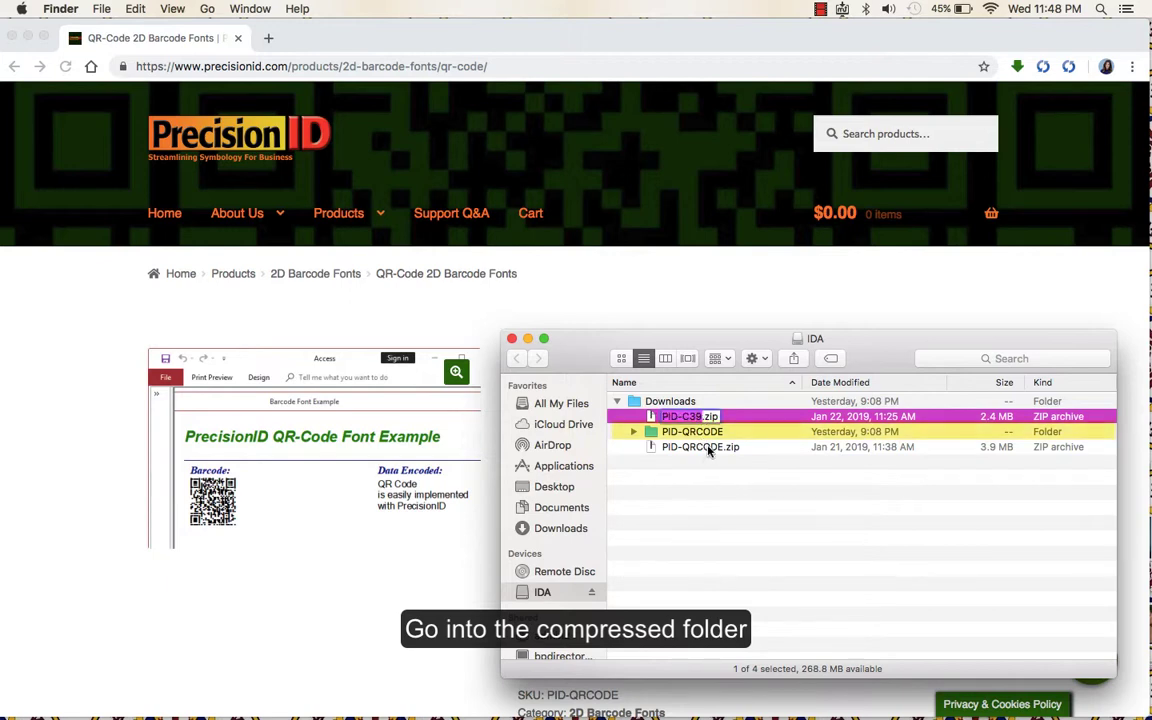
click(706, 450)
click(671, 437)
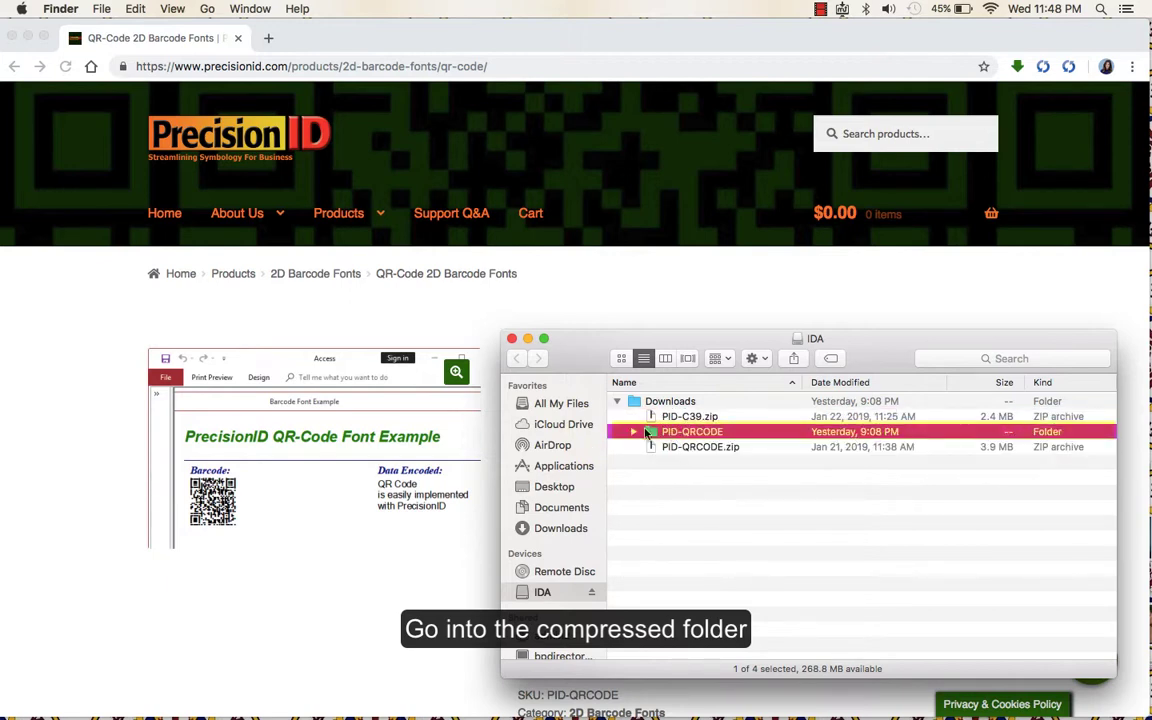
key(Right)
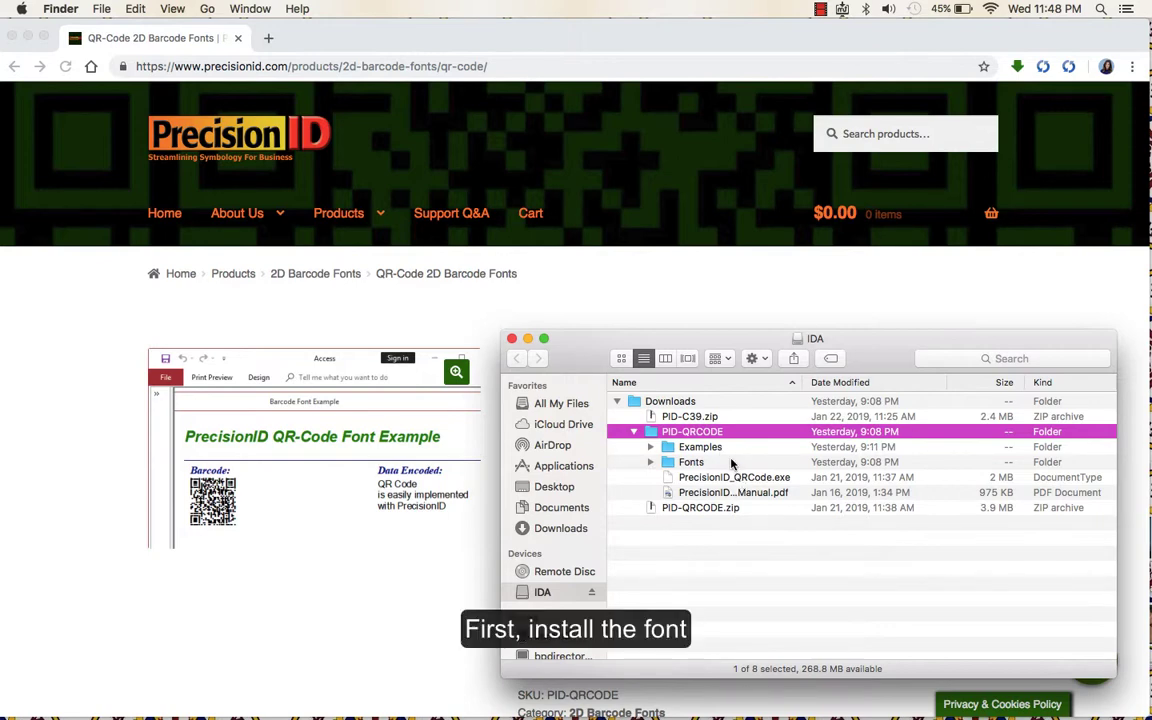
click(649, 463)
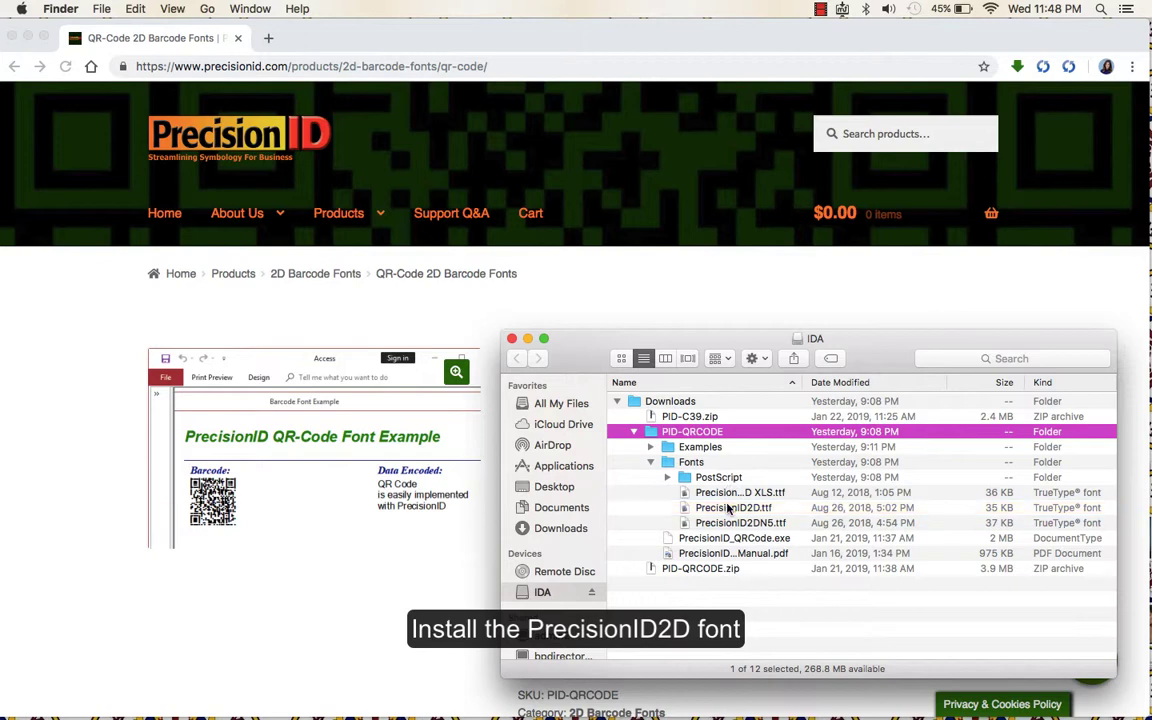
Install the PrecisionID2D.ttf font via Font Book and dismiss the validation window
double_click(730, 508)
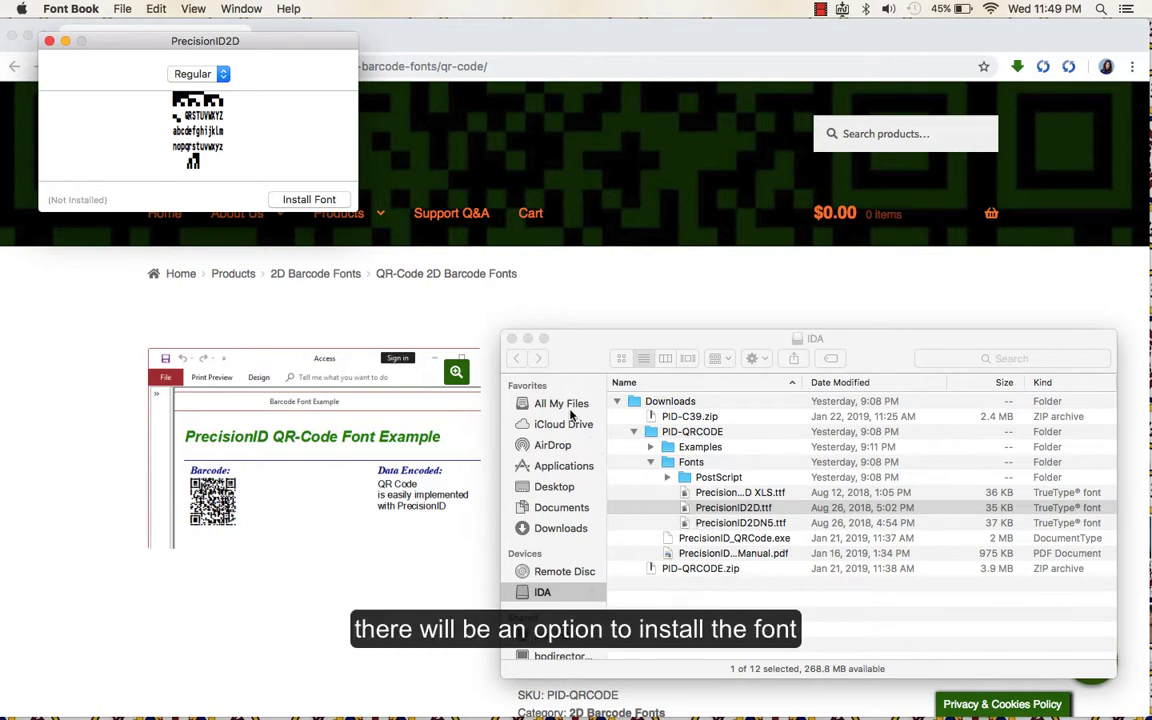
click(331, 204)
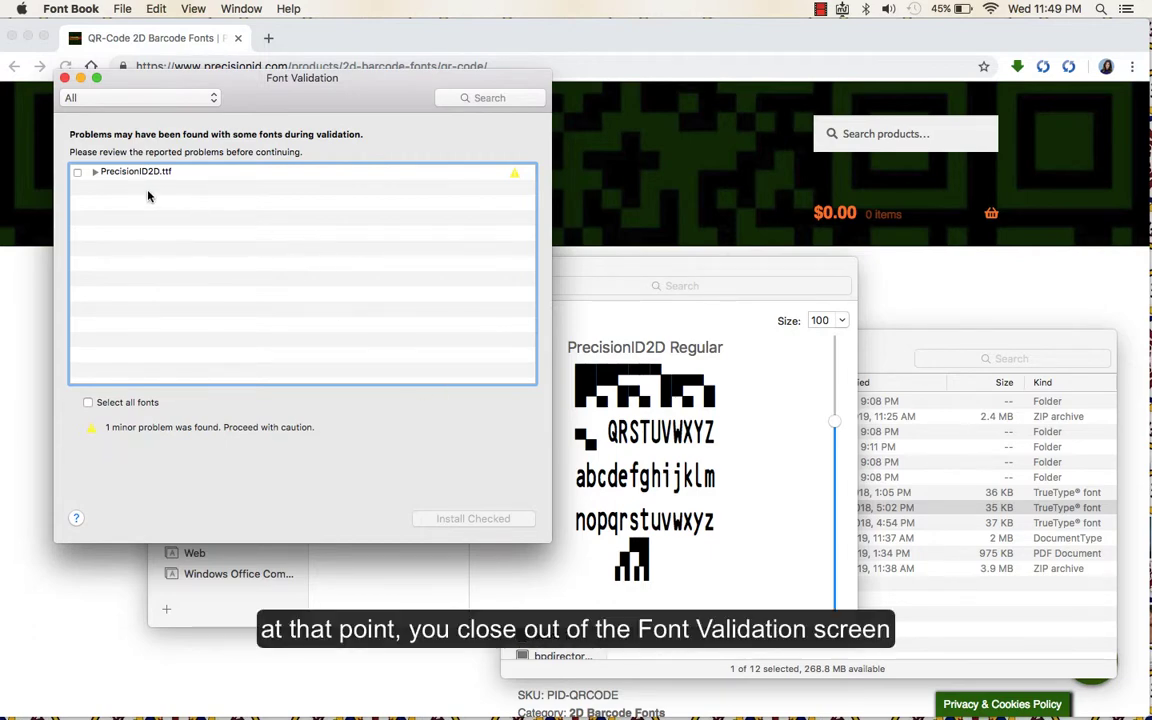
click(64, 78)
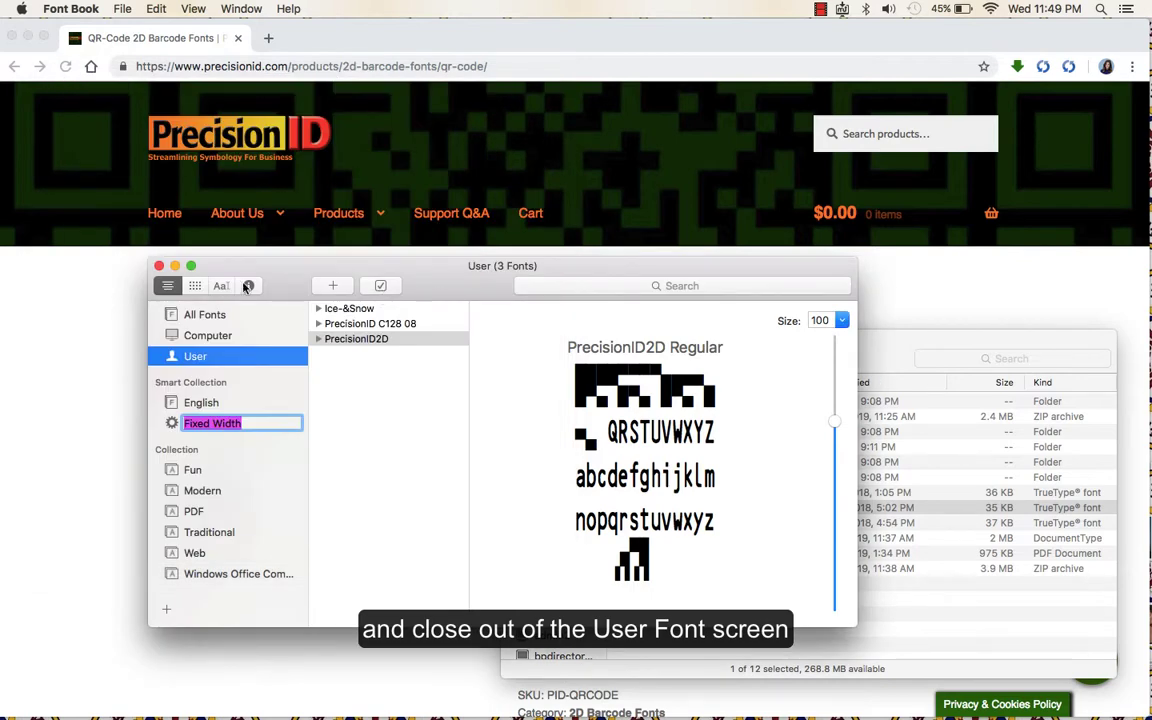
Open Excel Font Encoder App.xlsm from the PID-QRCODE Examples folder in Excel
click(158, 266)
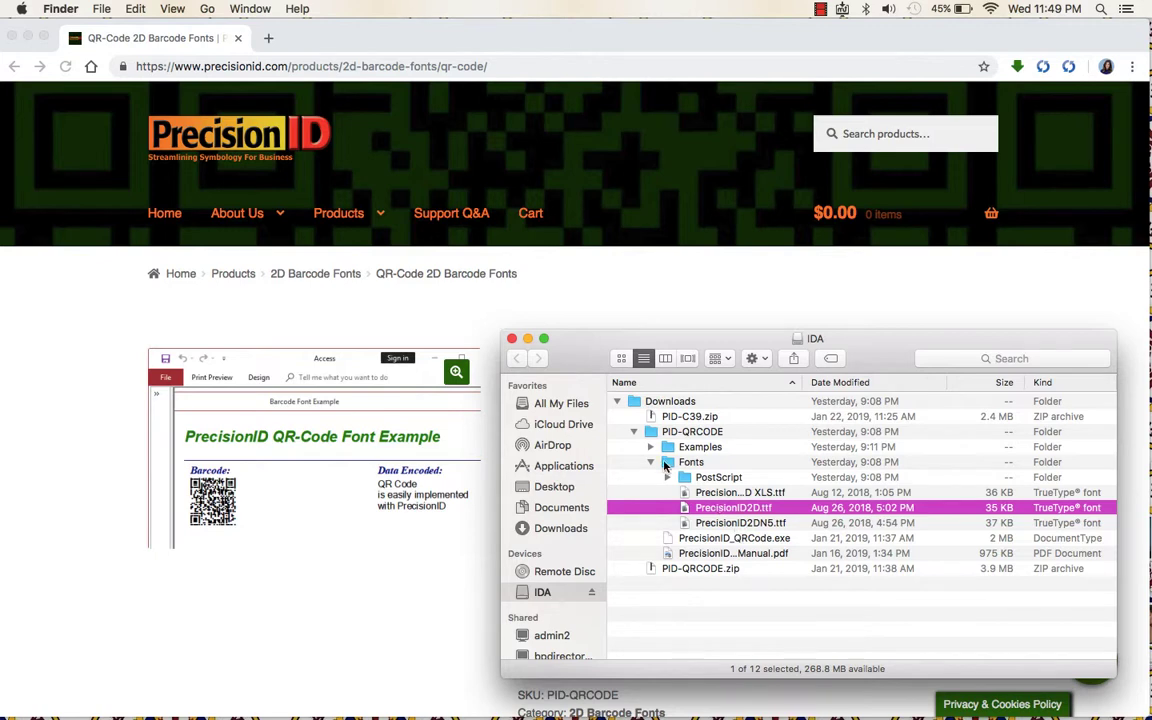
click(651, 462)
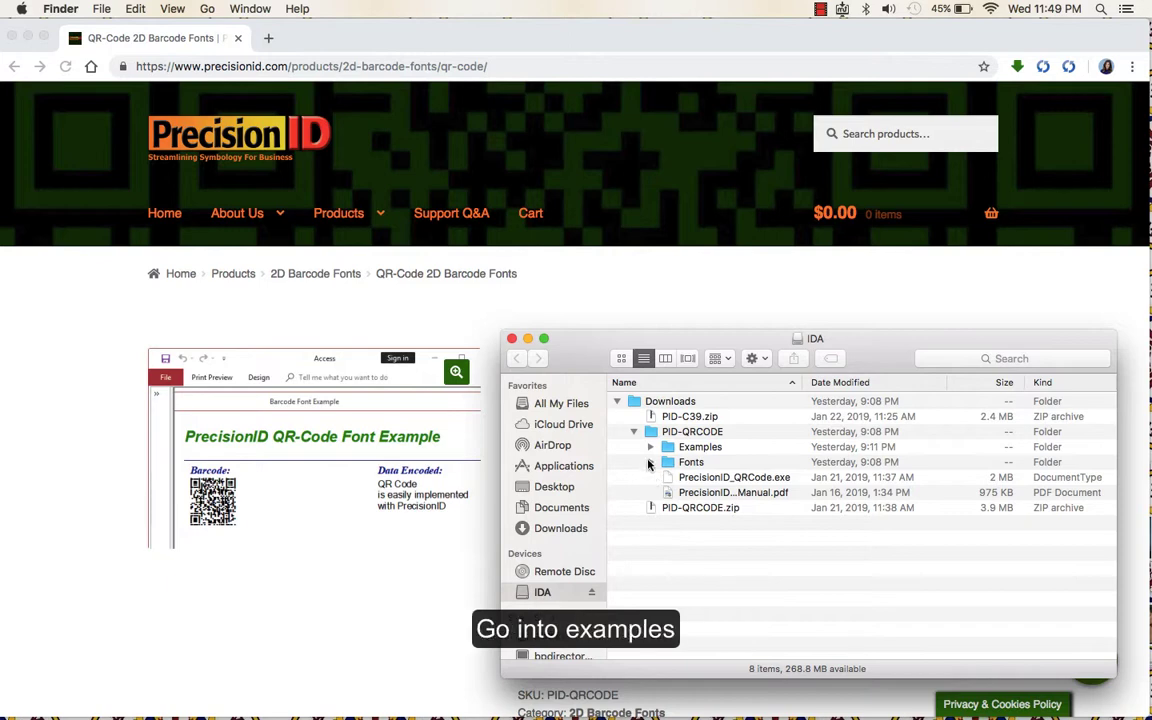
click(650, 462)
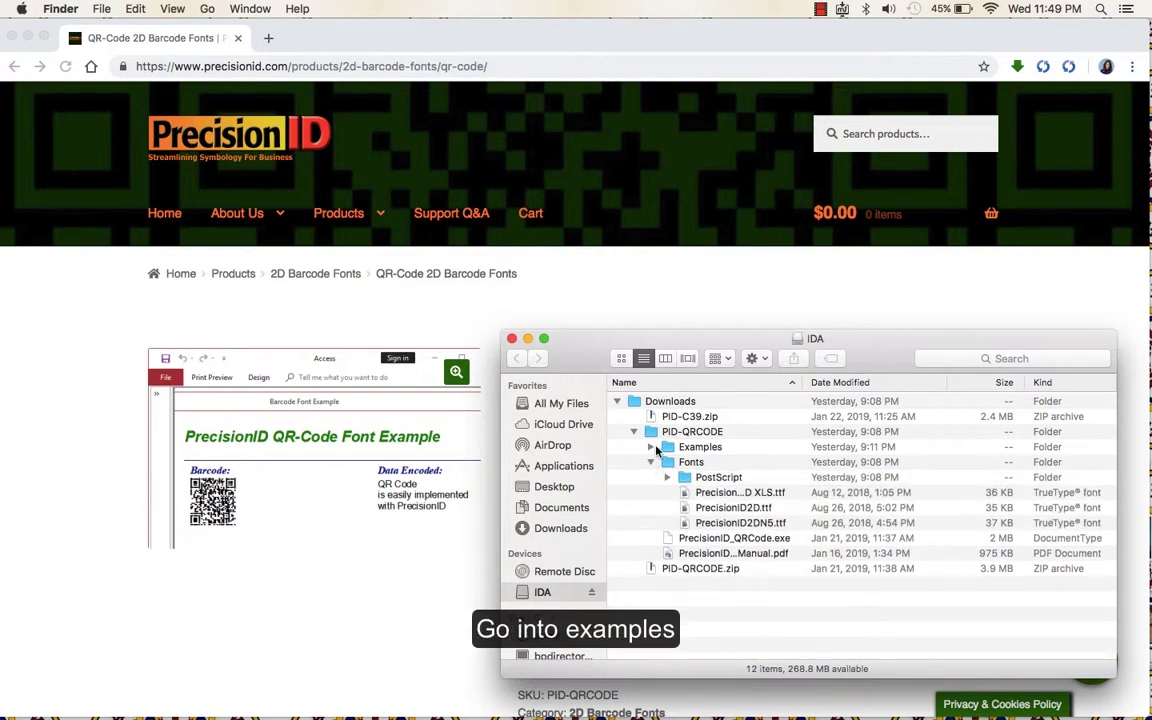
click(649, 448)
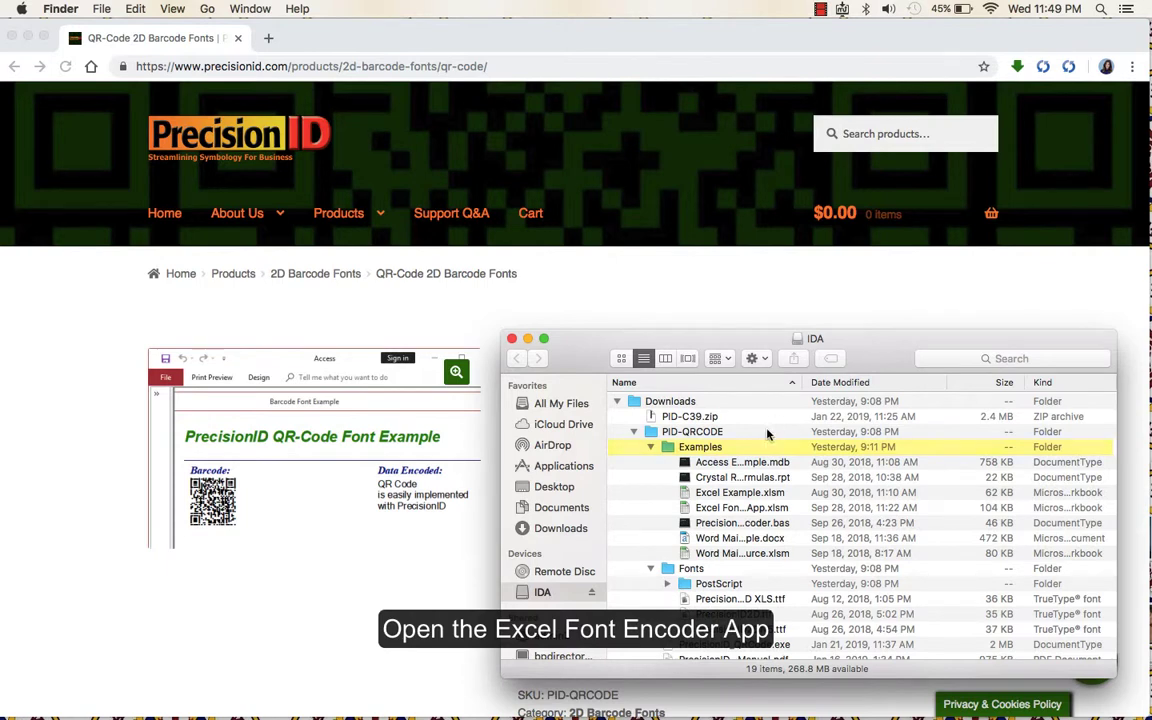
double_click(737, 508)
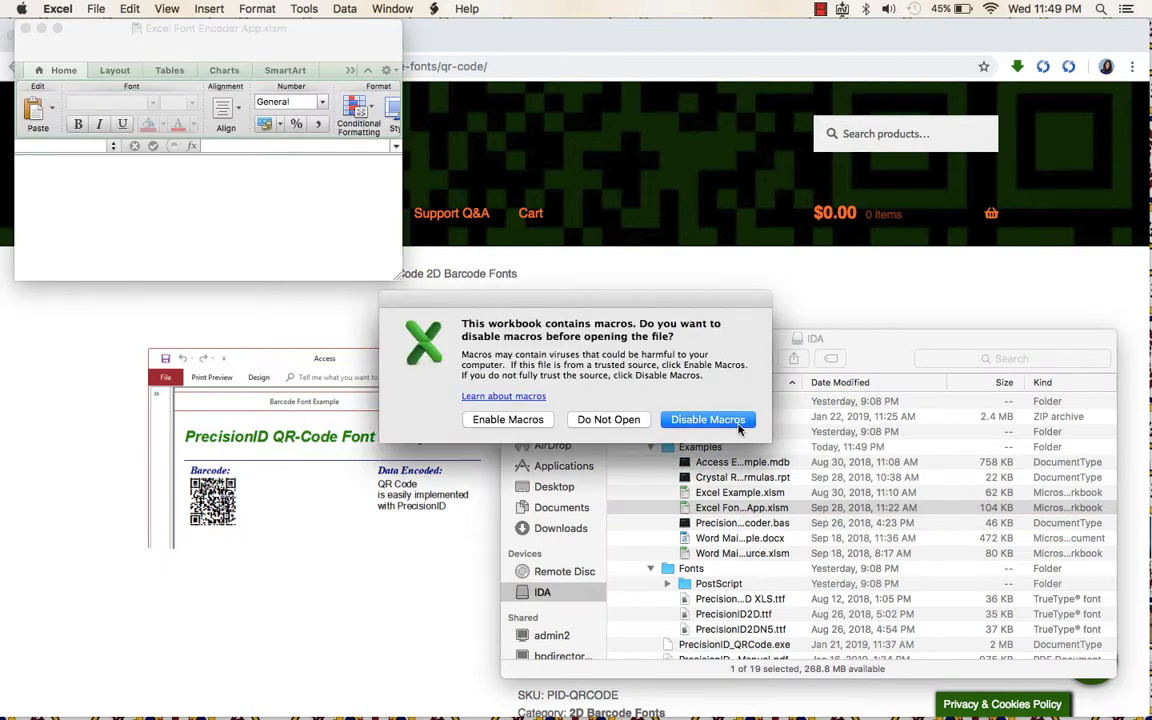
click(543, 420)
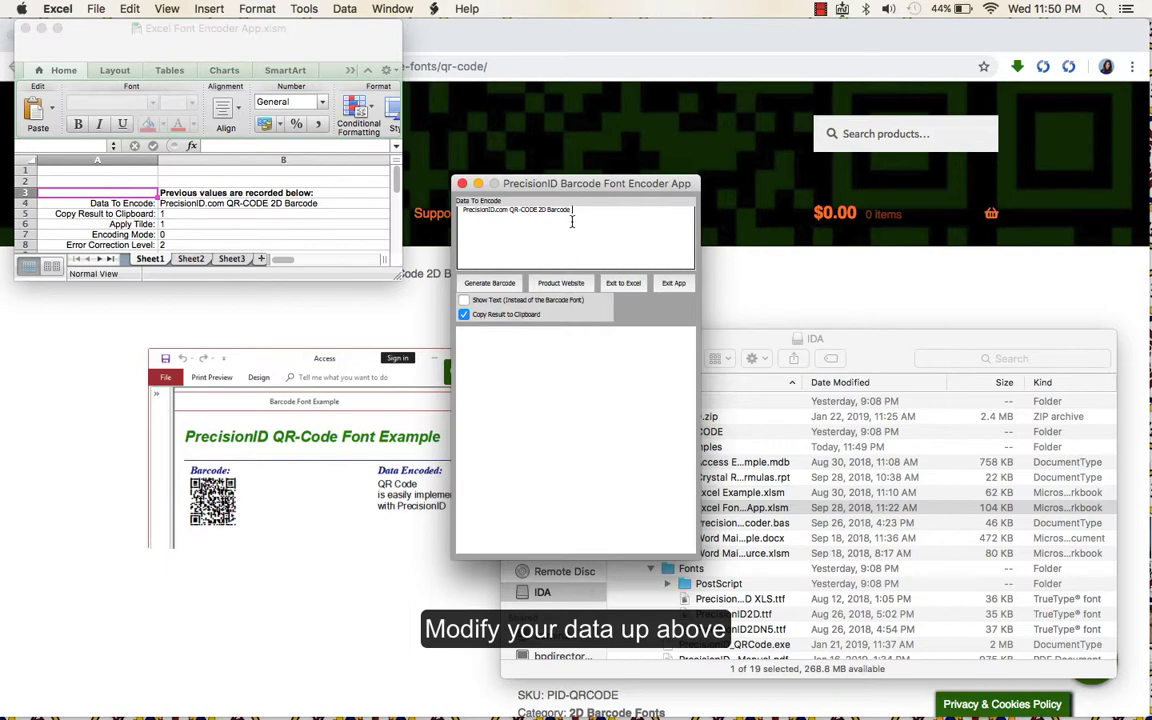
drag(548, 210, 522, 212)
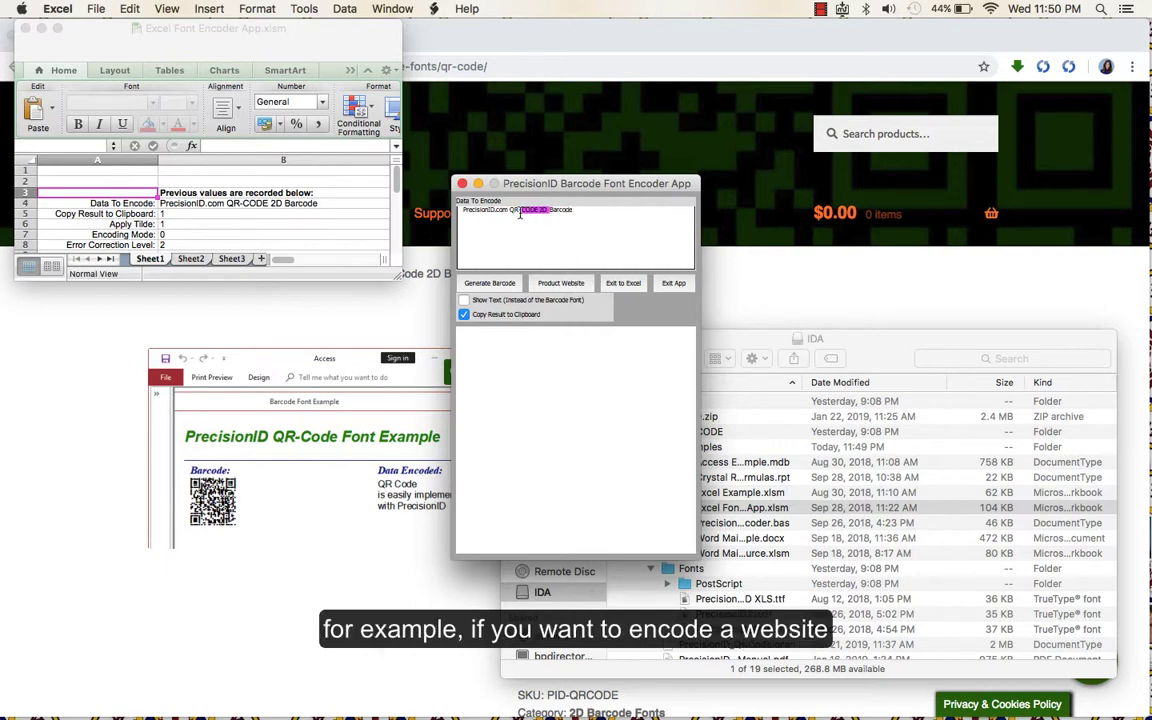
click(547, 215)
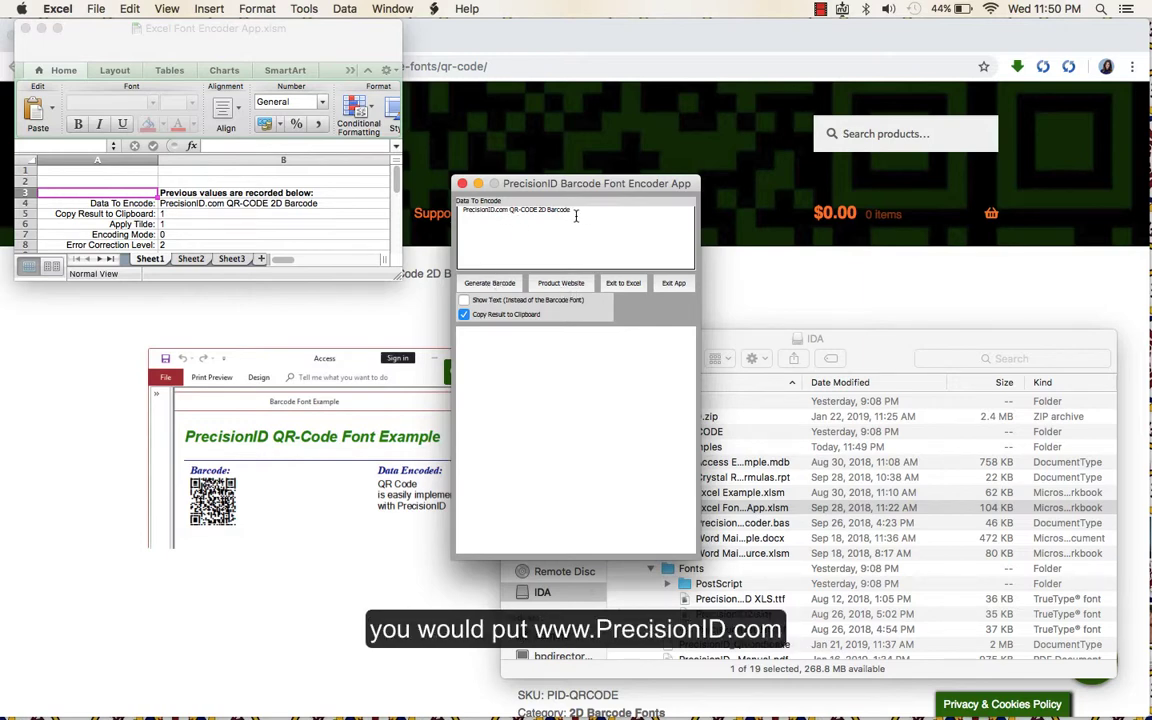
drag(576, 216, 457, 203)
text(www.precisionID.com)
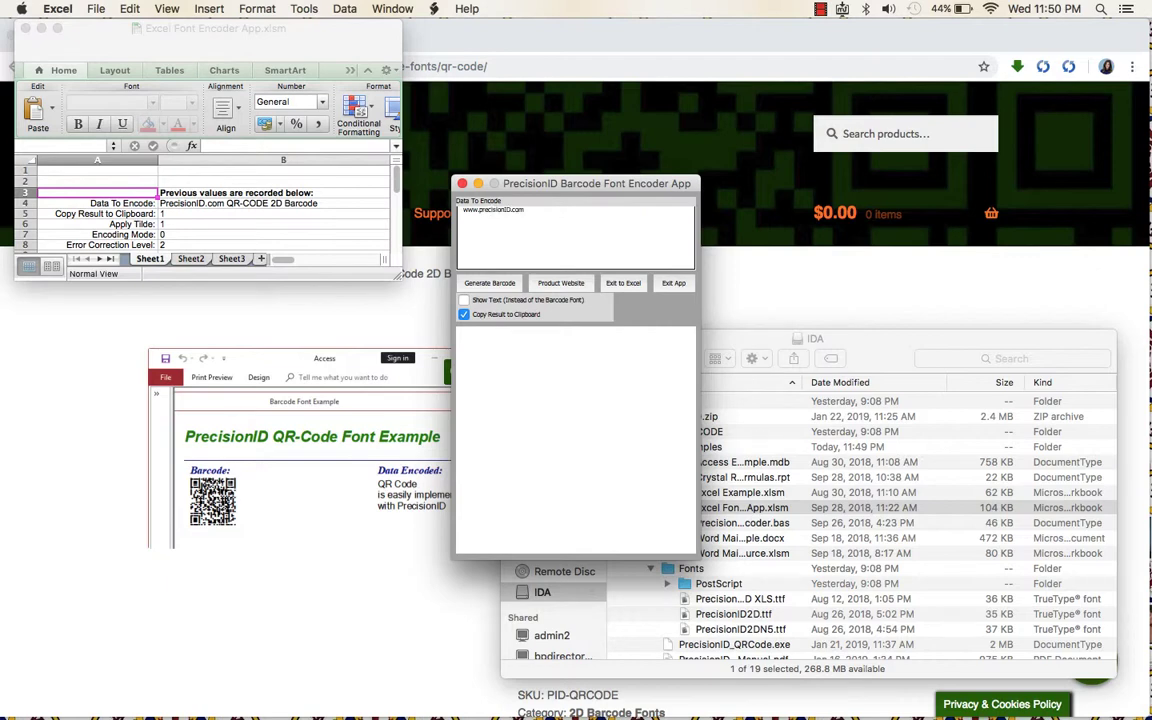
click(492, 285)
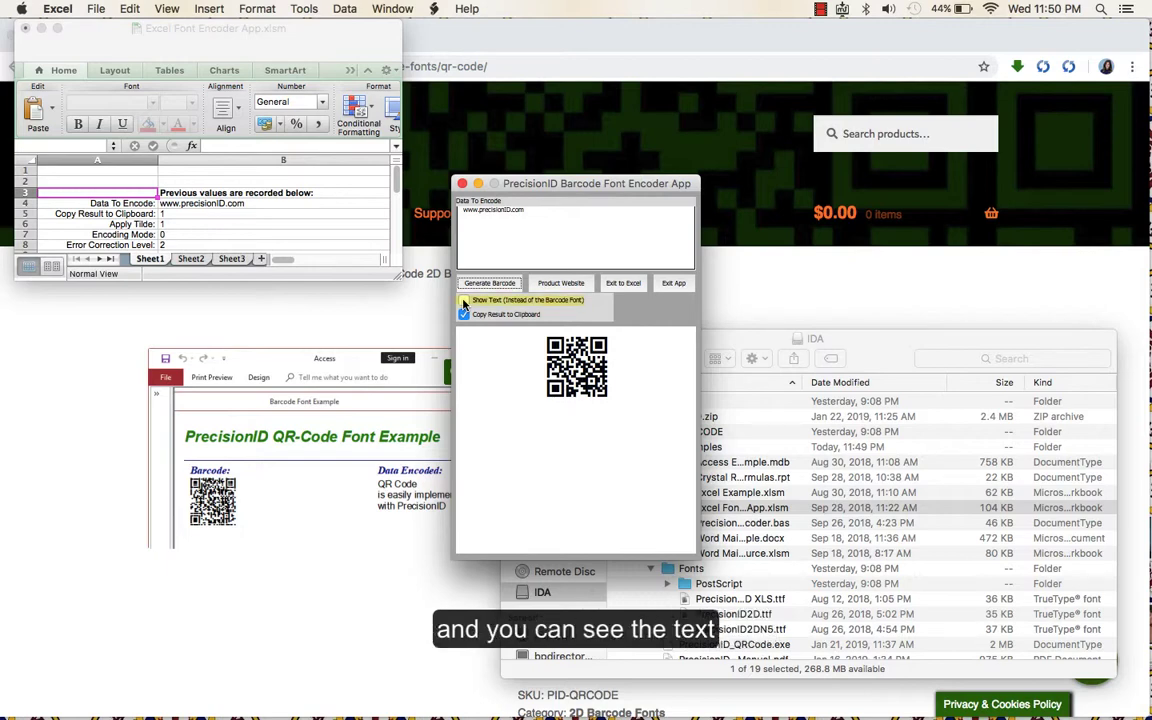
click(464, 301)
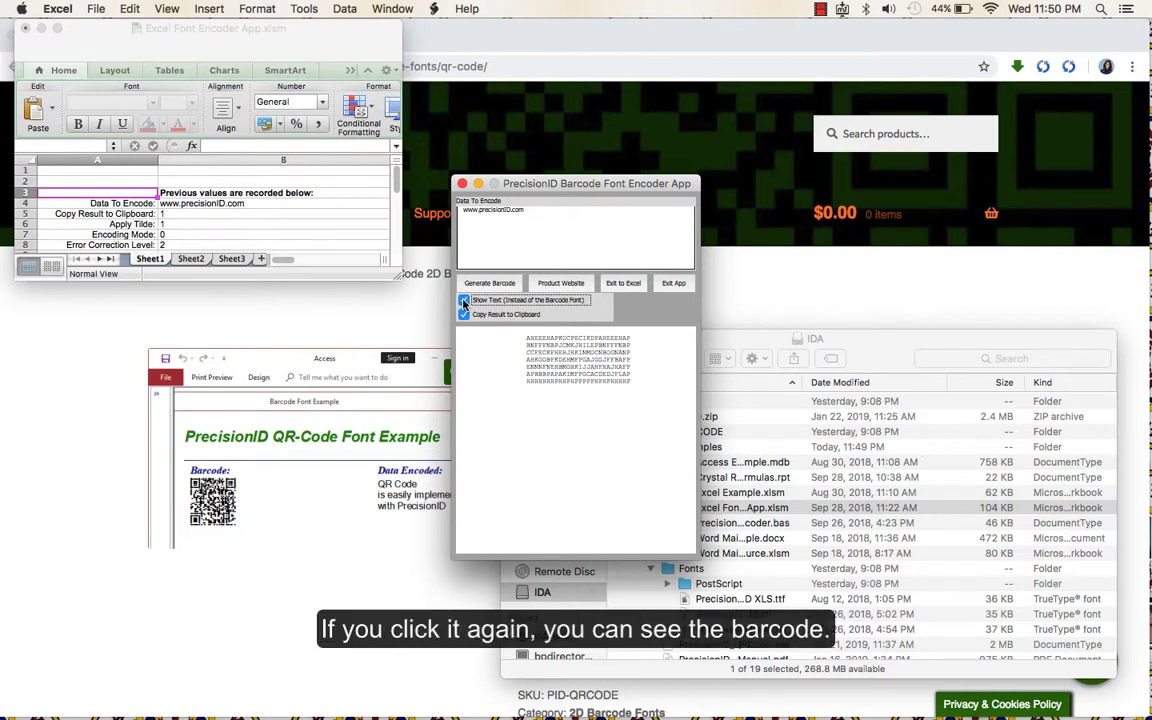
click(464, 301)
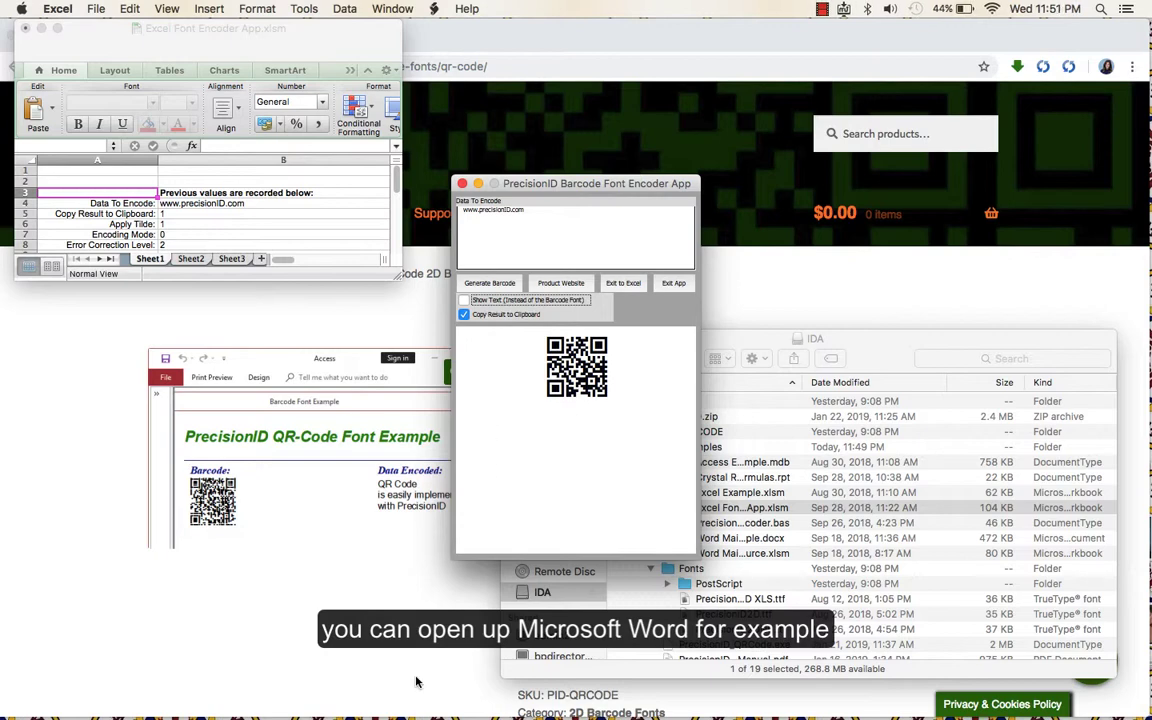
Paste the encoded QR character lines into a blank Word document and select them
mouse_move(437, 680)
click(436, 706)
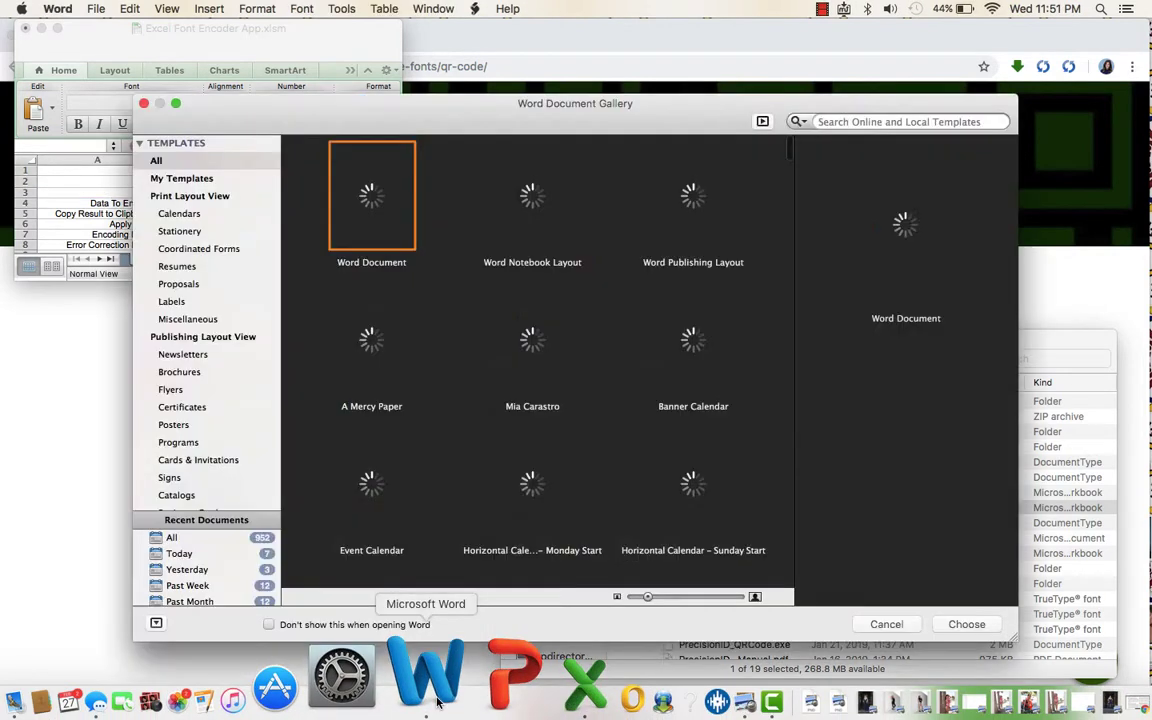
key(Escape)
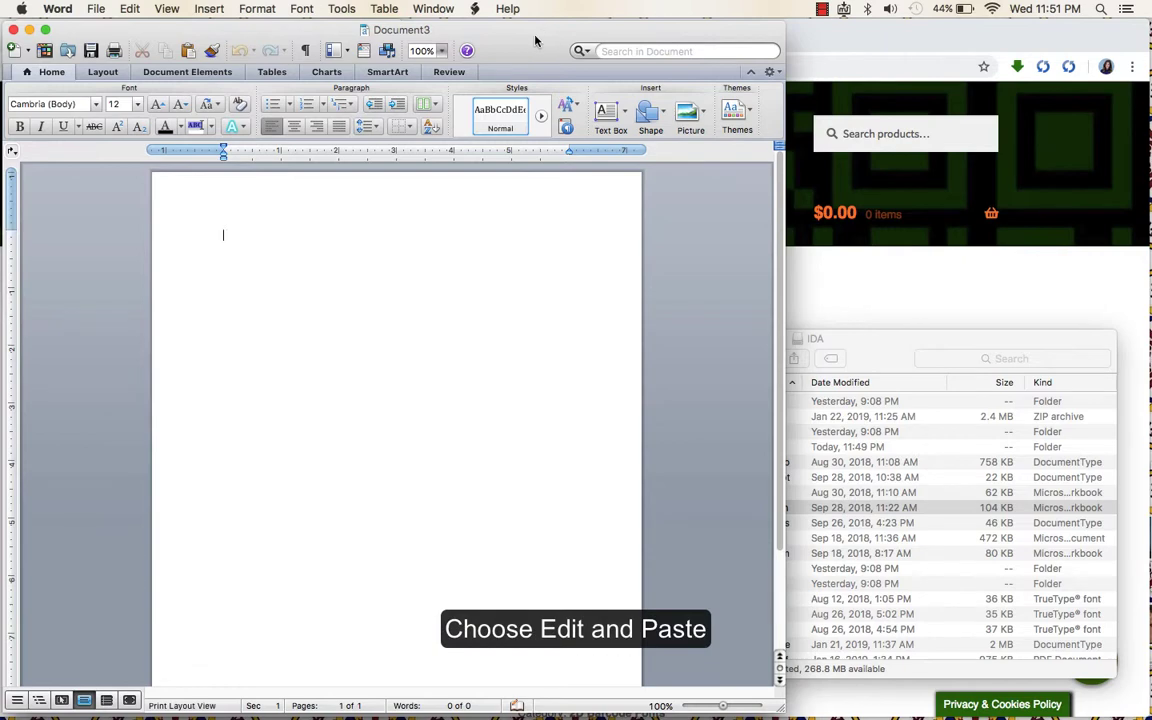
drag(492, 24, 498, 22)
right_click(302, 288)
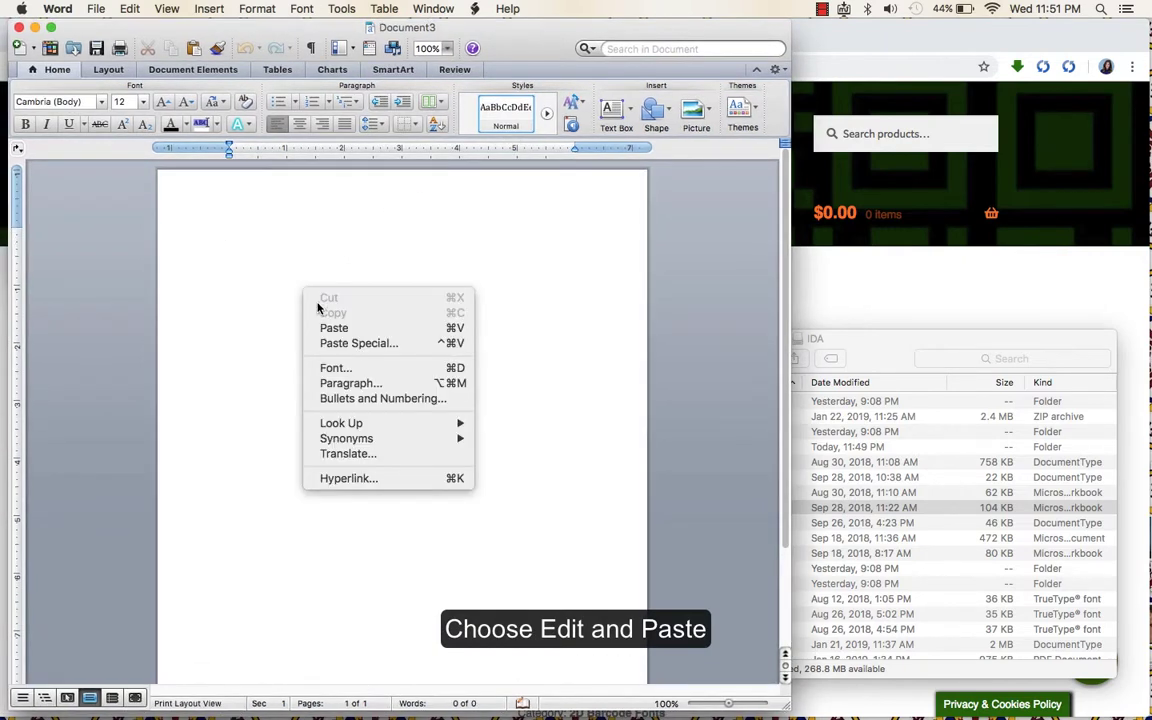
click(329, 324)
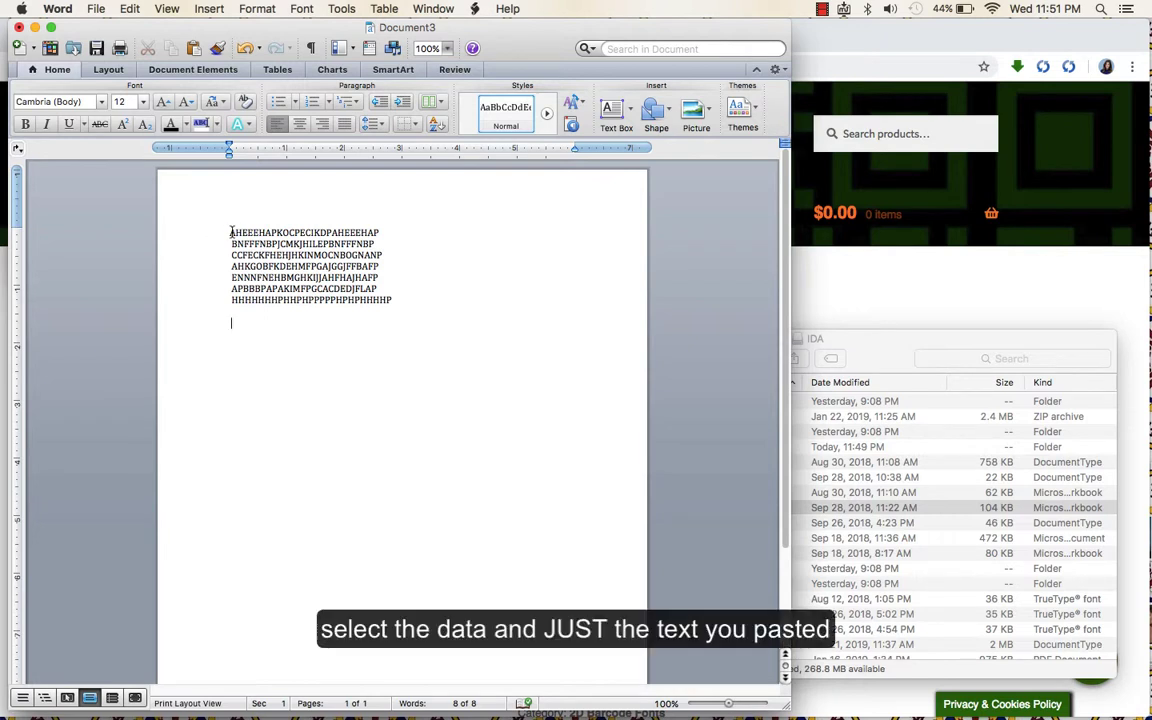
drag(228, 232, 427, 318)
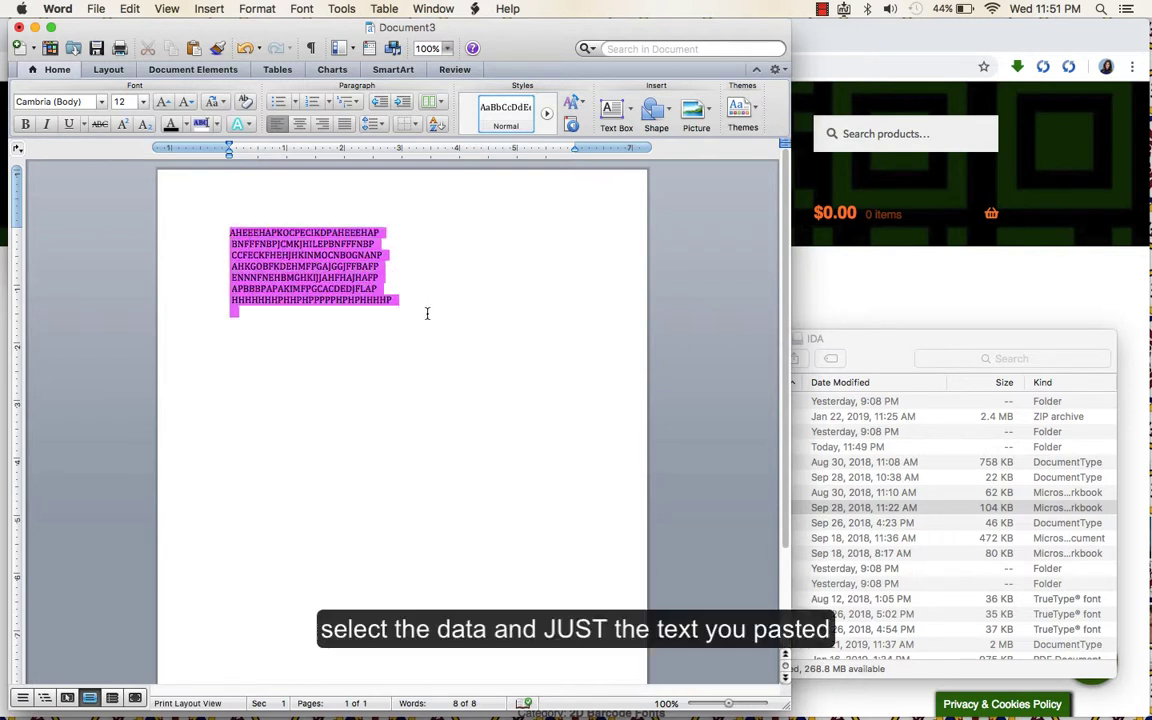
drag(427, 318, 238, 233)
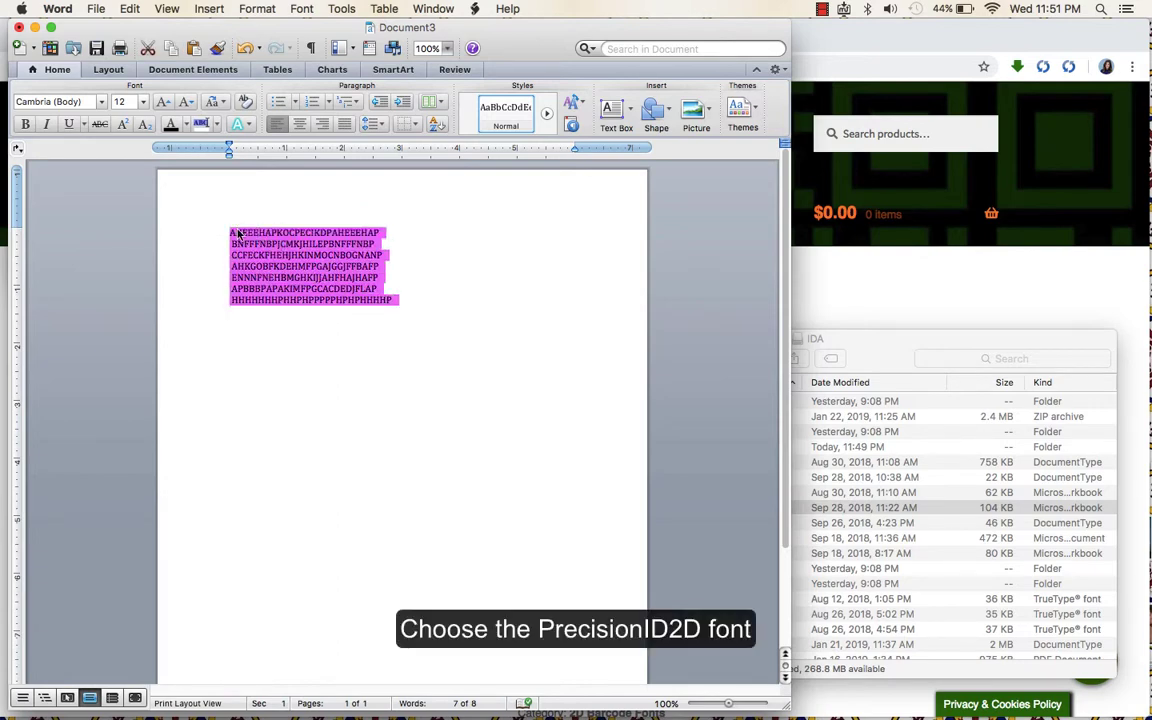
Apply the PrecisionID2D font to the pasted lines and zoom in on the QR code
click(101, 102)
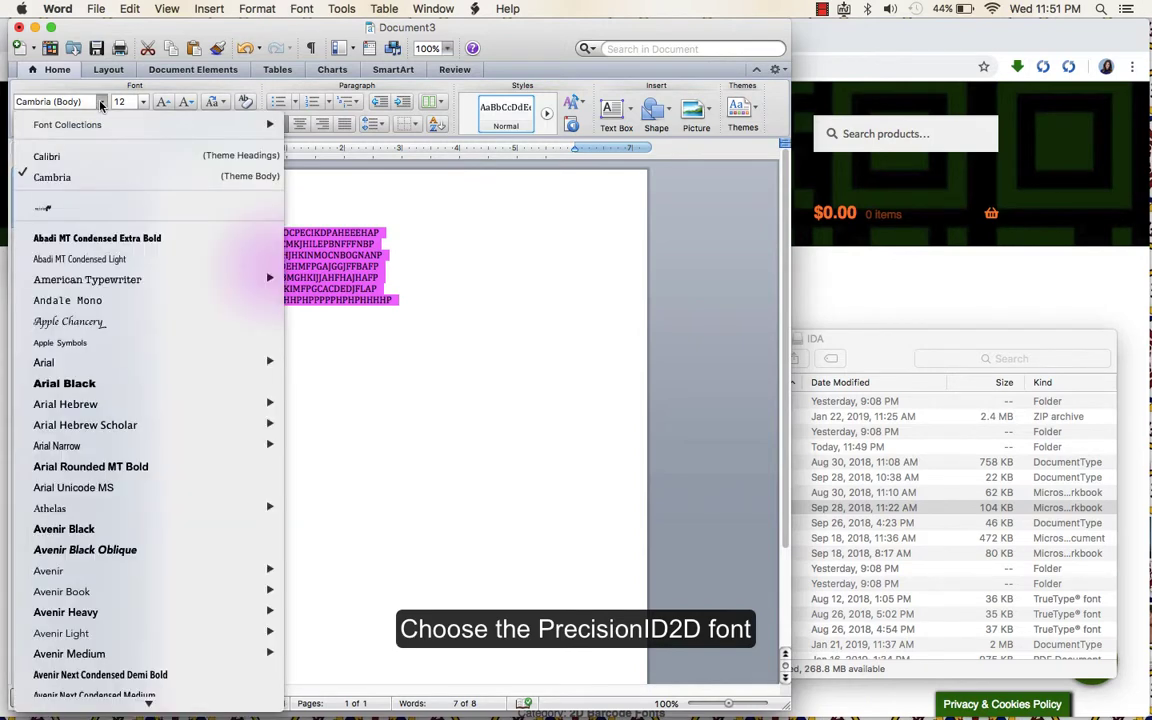
key(p)
key(r)
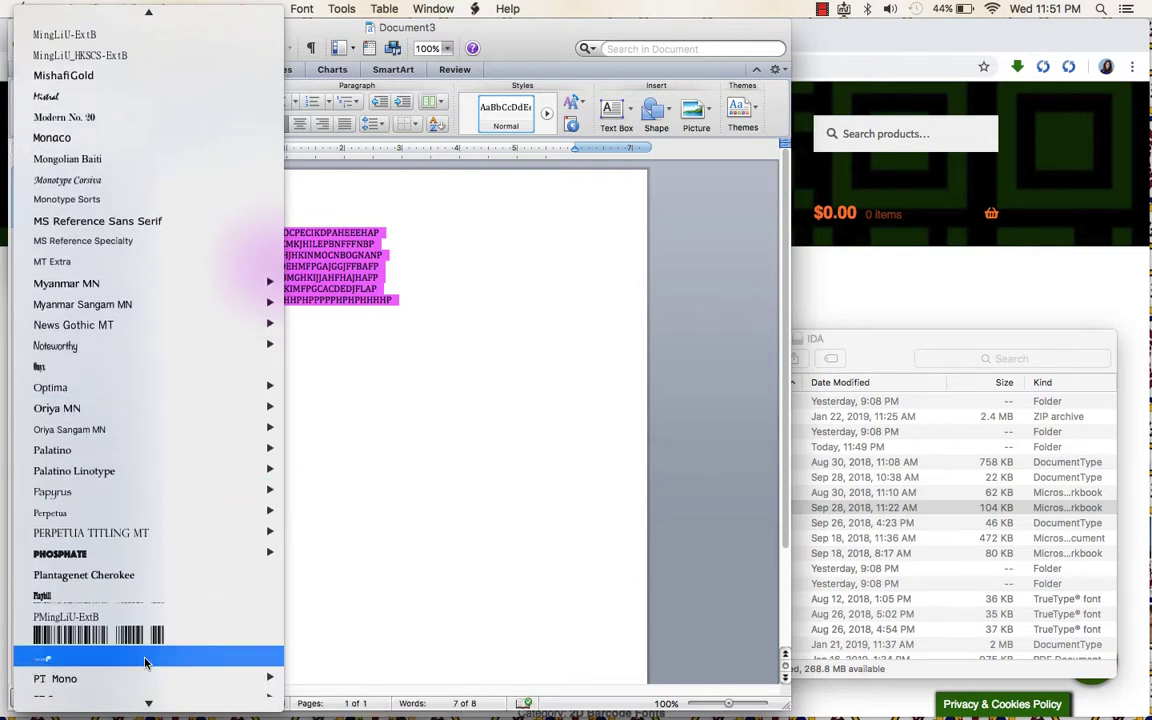
click(145, 660)
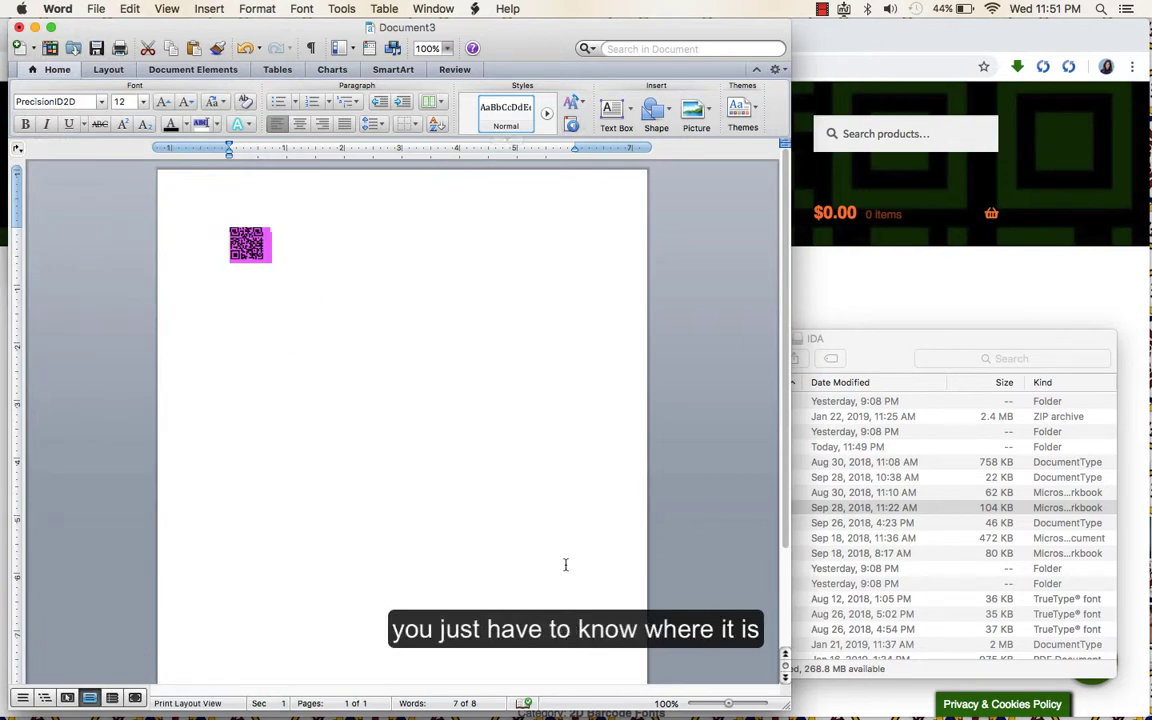
drag(726, 703, 734, 706)
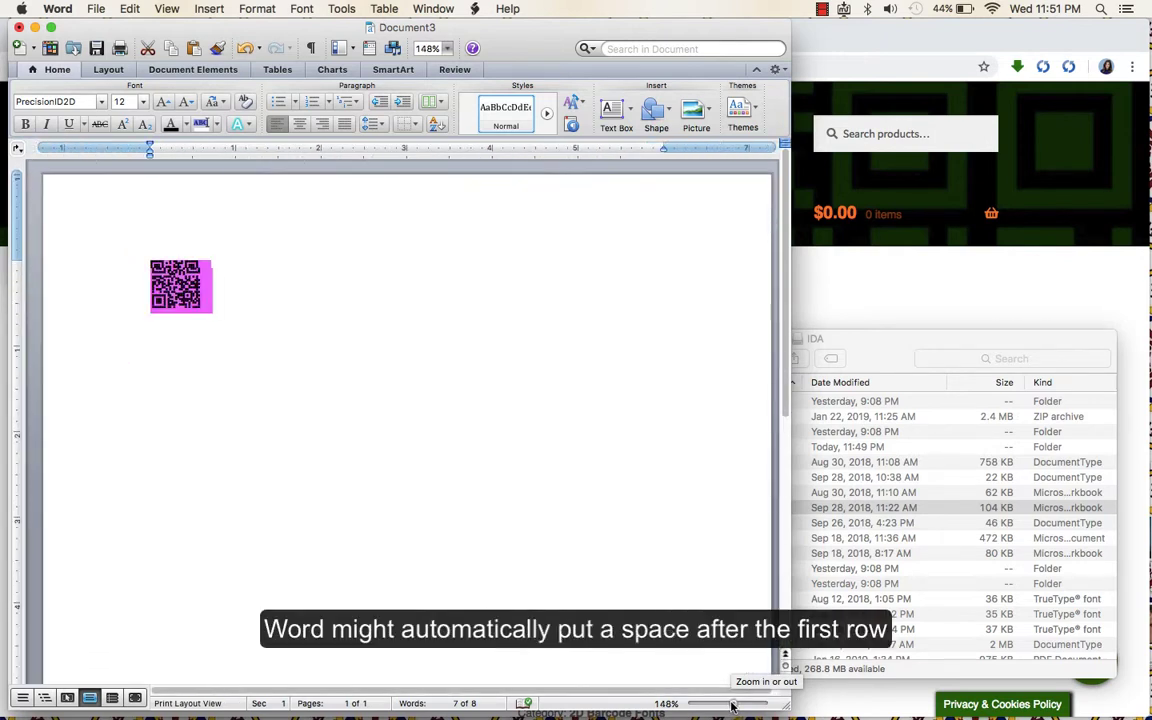
Check the first QR row's leading spacing, then undo the stray edit below the code
click(524, 527)
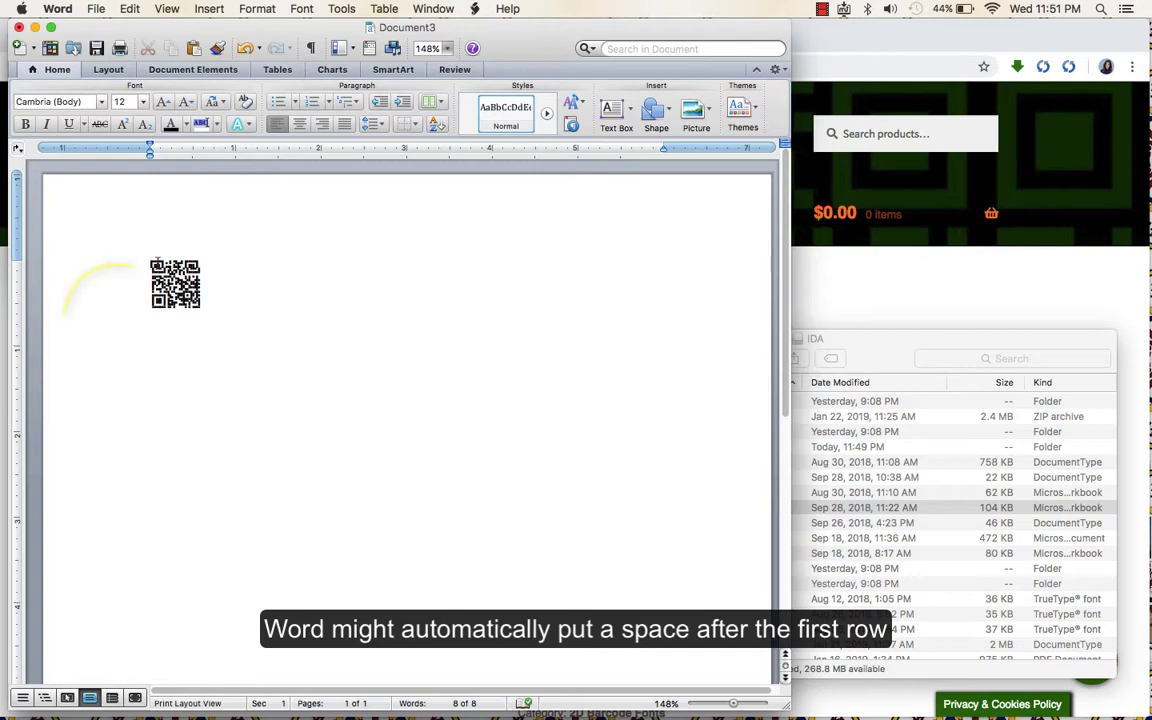
drag(152, 262, 201, 263)
click(203, 263)
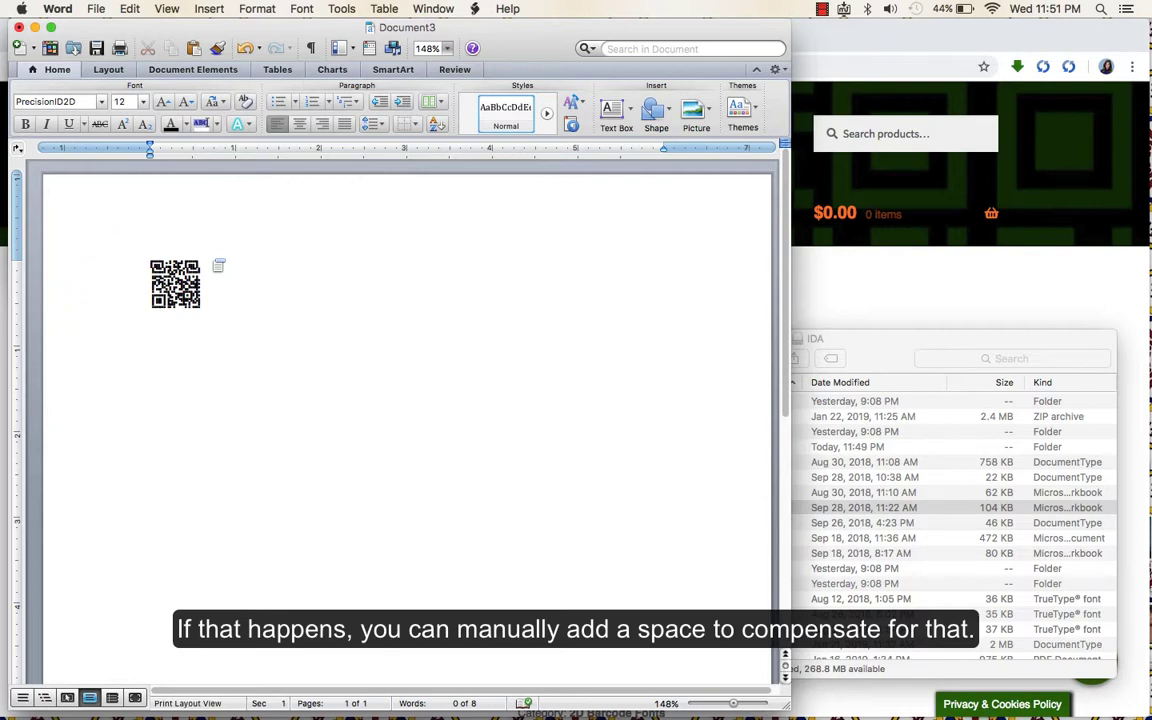
click(151, 263)
click(307, 357)
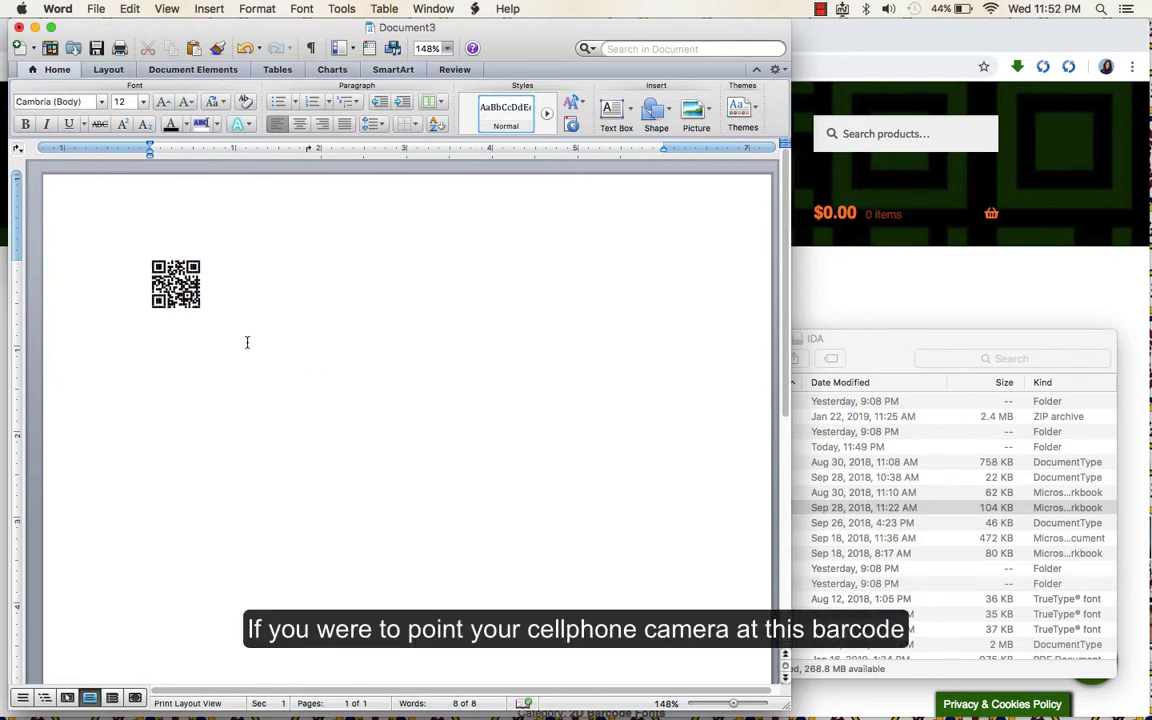
key(super+z)
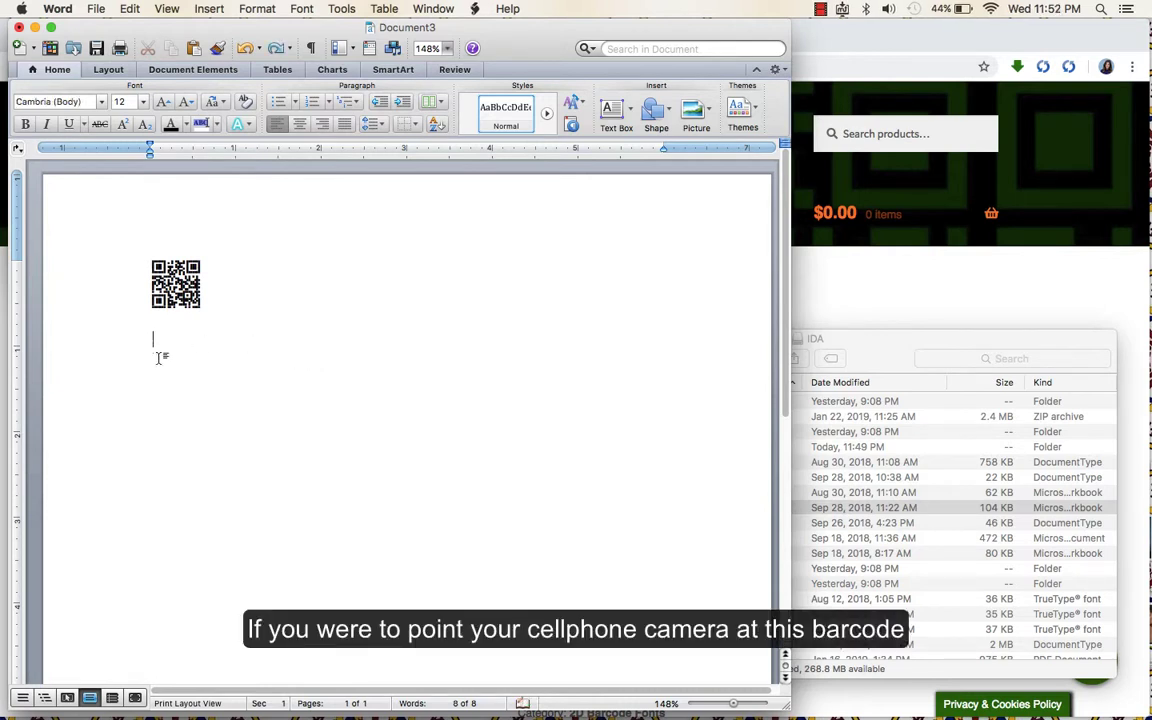